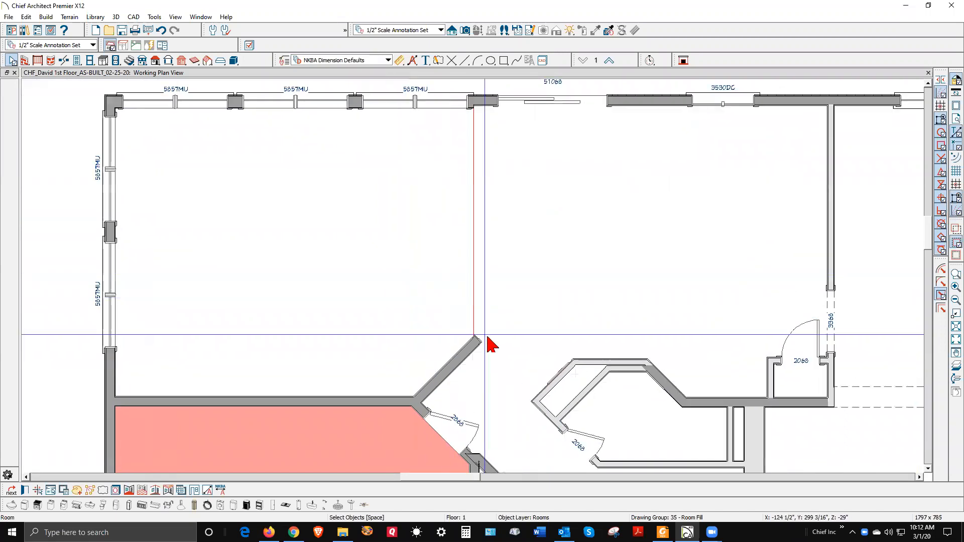
Step: Dimension the length of the angled wall's upper face end to end, and offset the dimension line away from the wall
scroll(476, 366, up, 2)
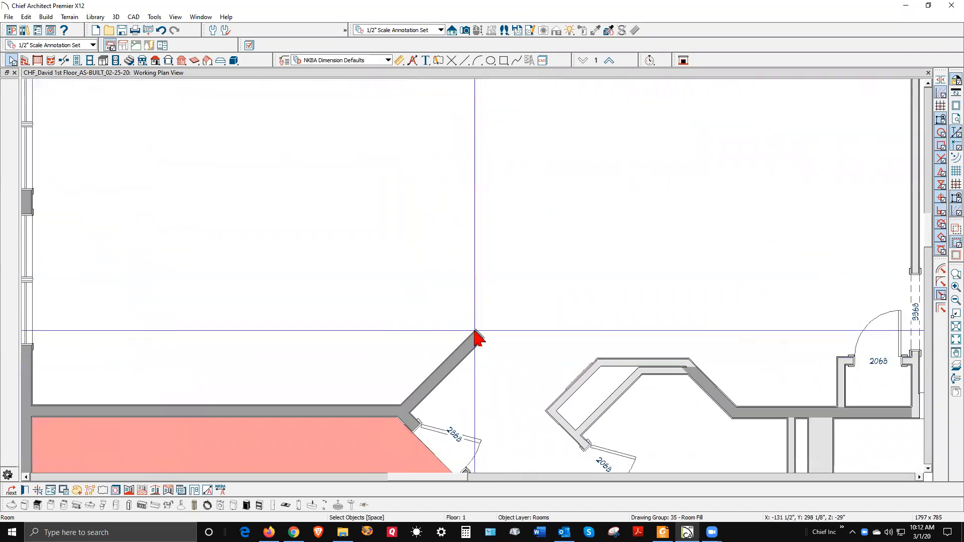
scroll(419, 359, up, 1)
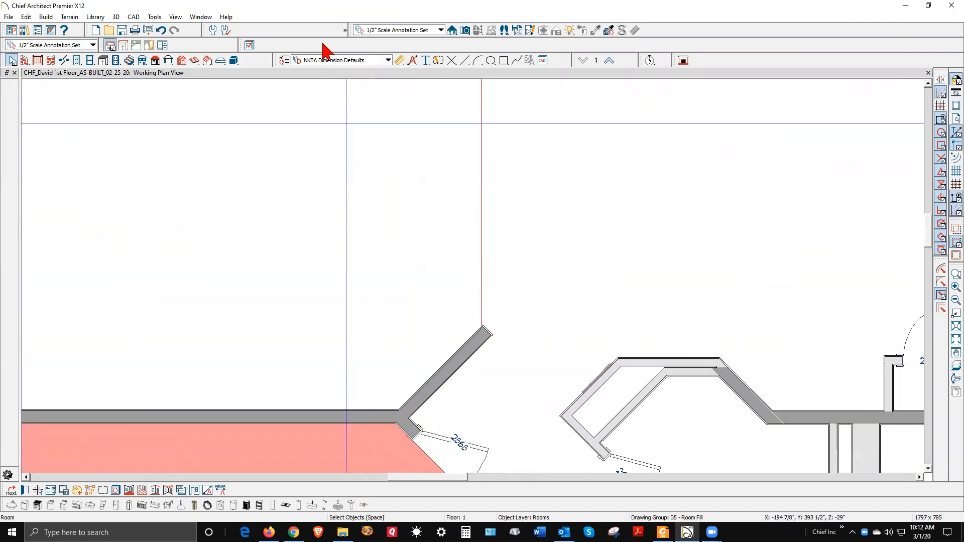
click(399, 60)
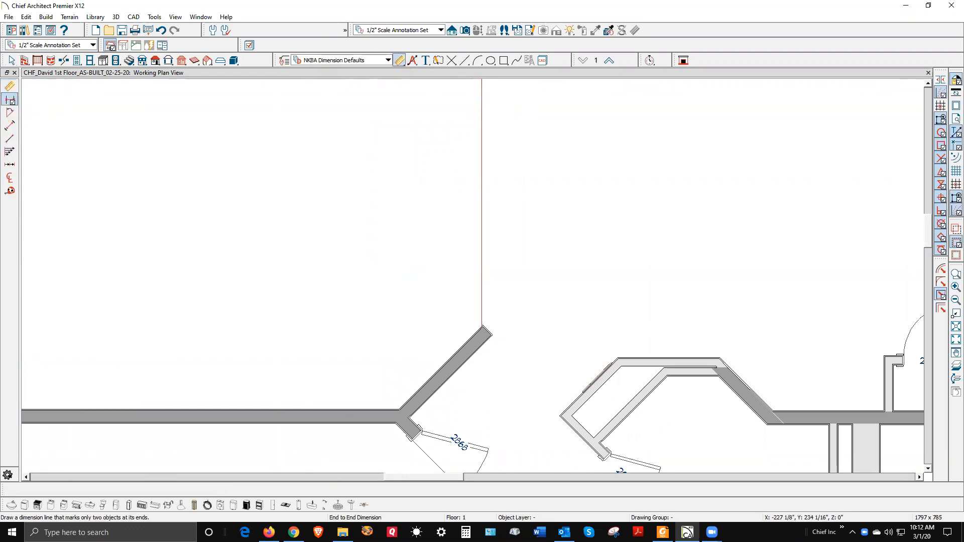
scroll(395, 429, up, 2)
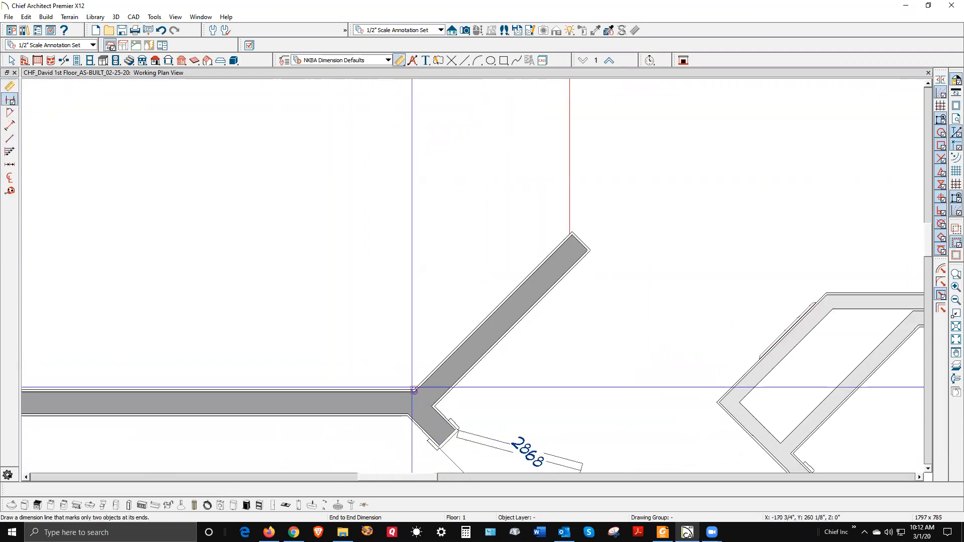
drag(414, 390, 570, 235)
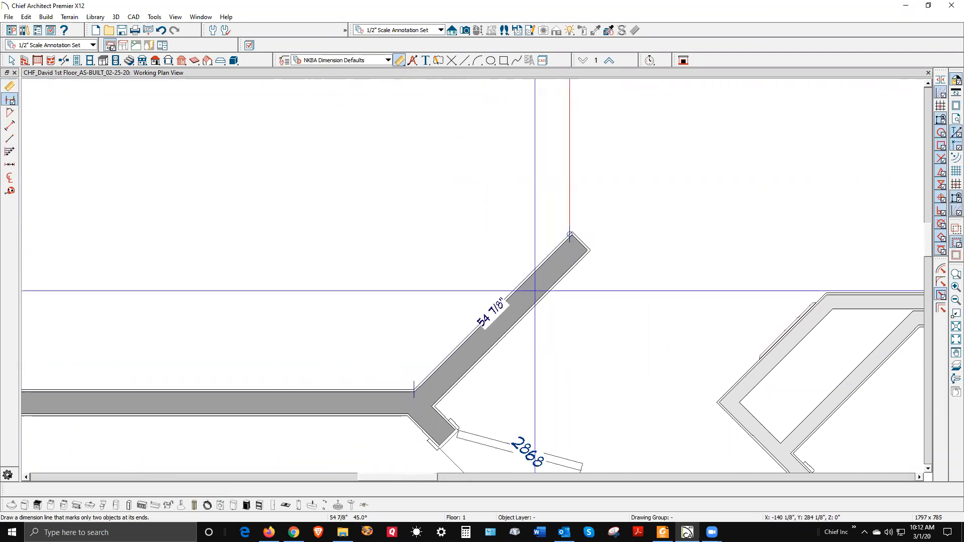
drag(523, 283, 504, 266)
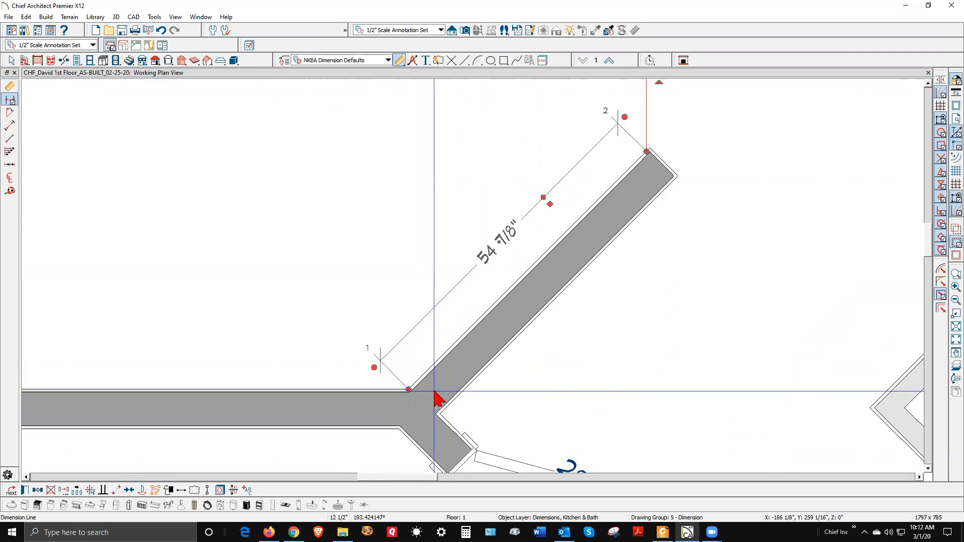
Step: Move the dimension's upper extension point to the outer corner at the free end of the angled wall
scroll(417, 402, up, 4)
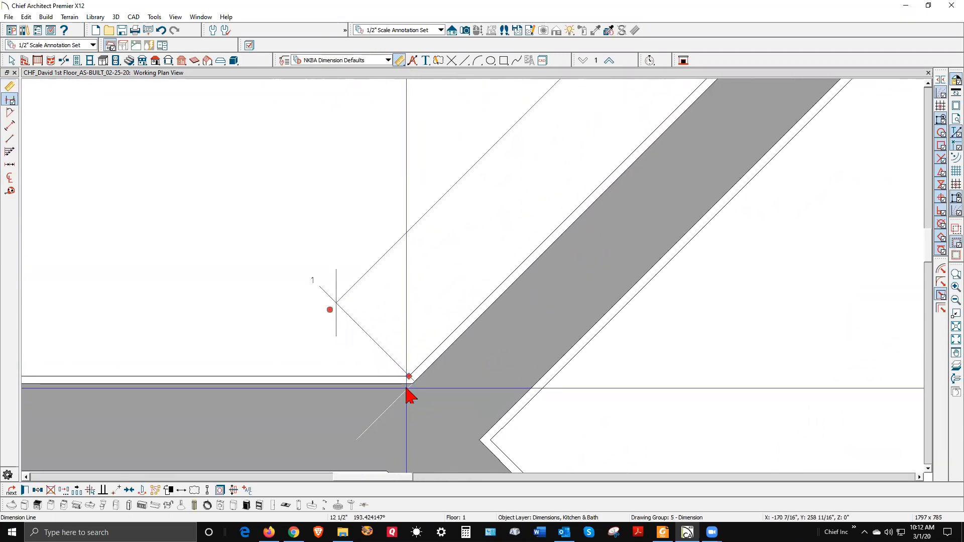
scroll(400, 394, down, 2)
scroll(398, 381, down, 1)
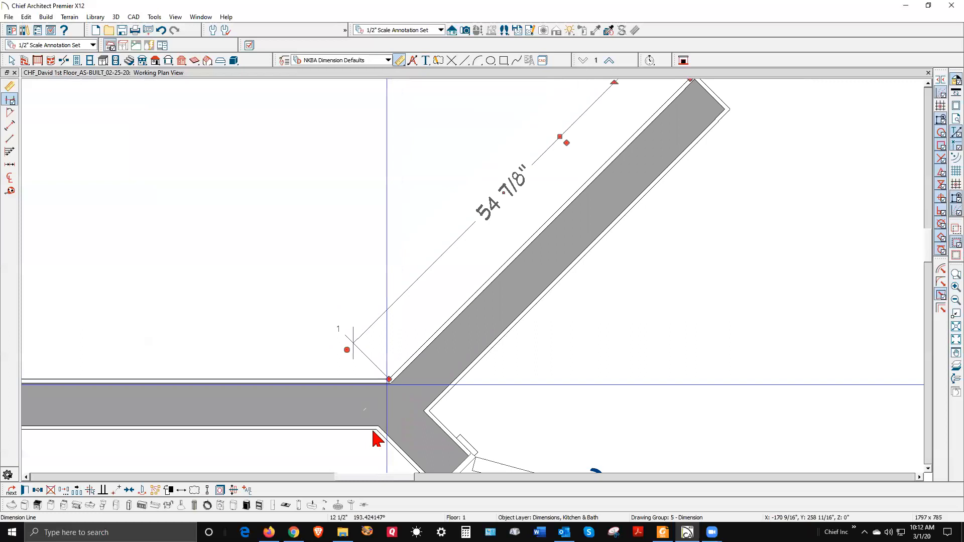
scroll(376, 440, down, 3)
scroll(602, 197, up, 4)
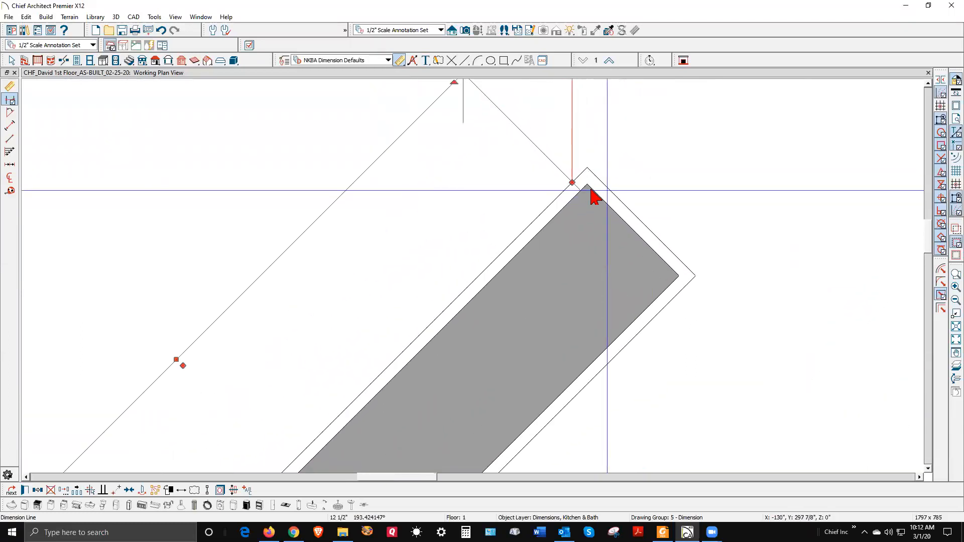
drag(572, 183, 588, 169)
scroll(620, 187, down, 3)
scroll(462, 287, down, 2)
scroll(484, 361, down, 4)
scroll(522, 228, up, 4)
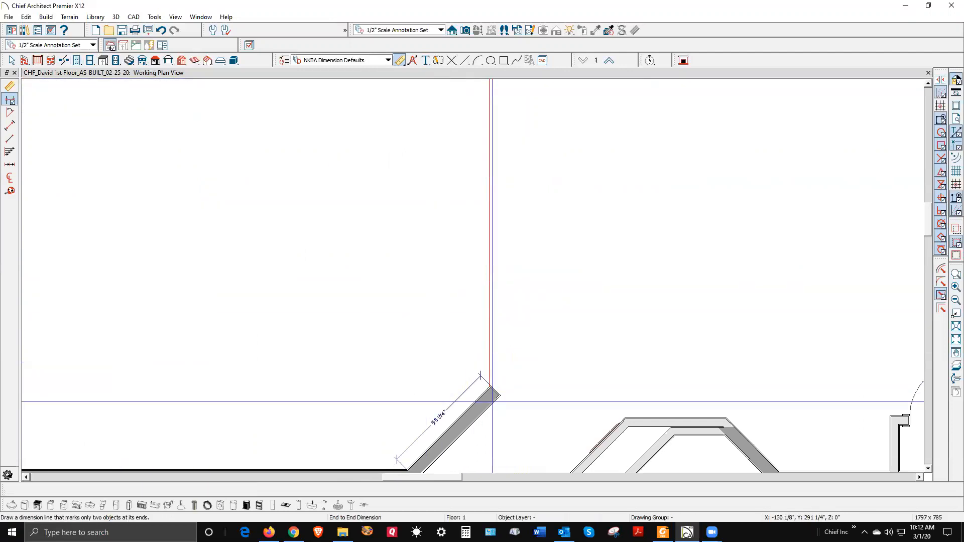
Step: Draw a short horizontal wall about 18 inches long from the free end of the angled wall
key(space)
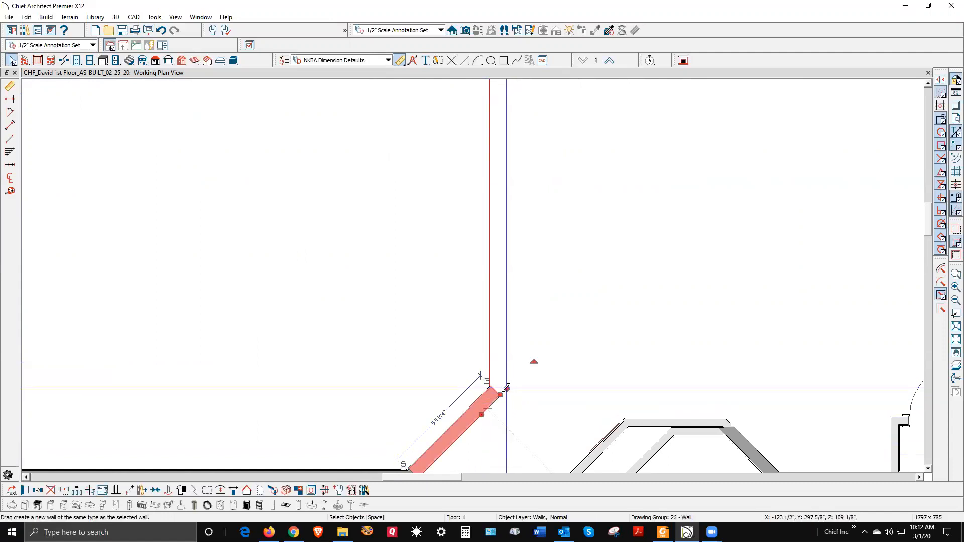
drag(529, 386, 538, 397)
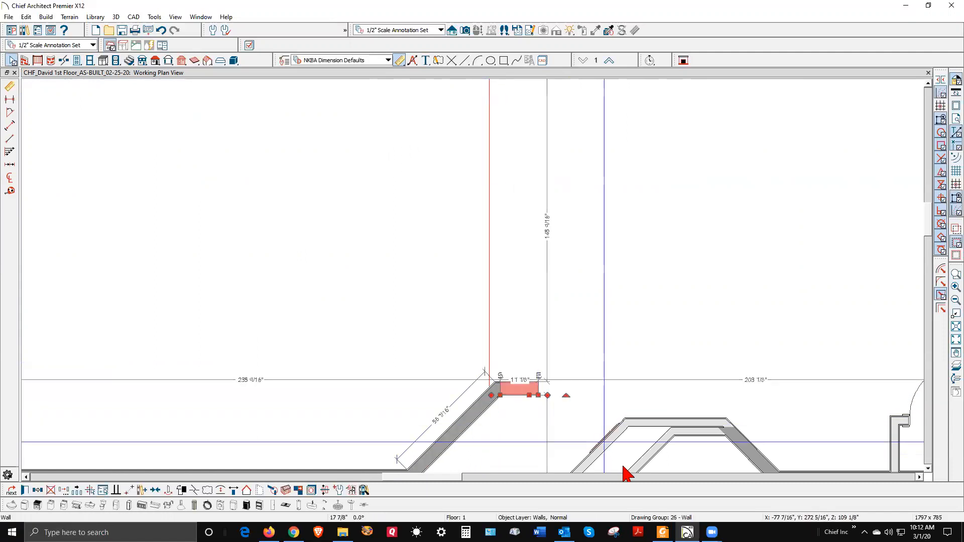
click(516, 424)
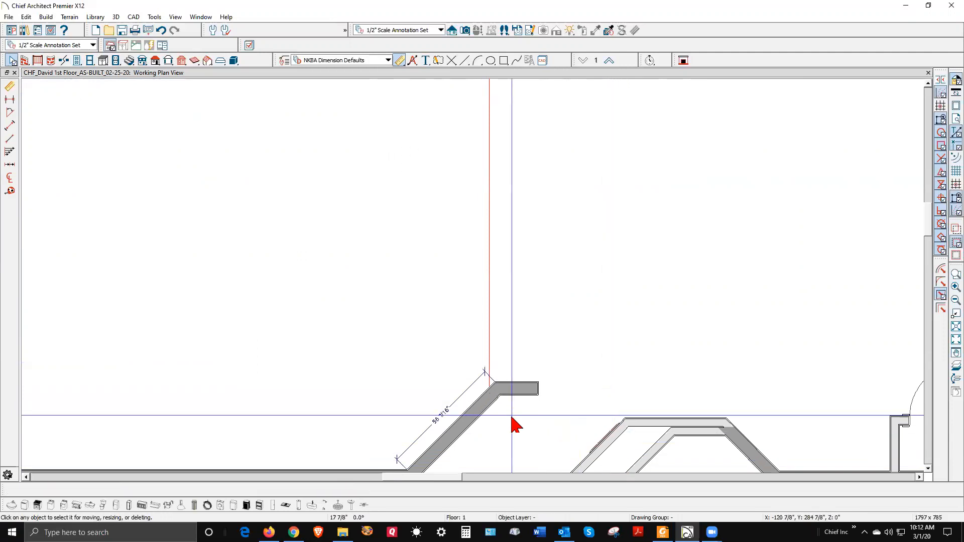
scroll(516, 424, up, 2)
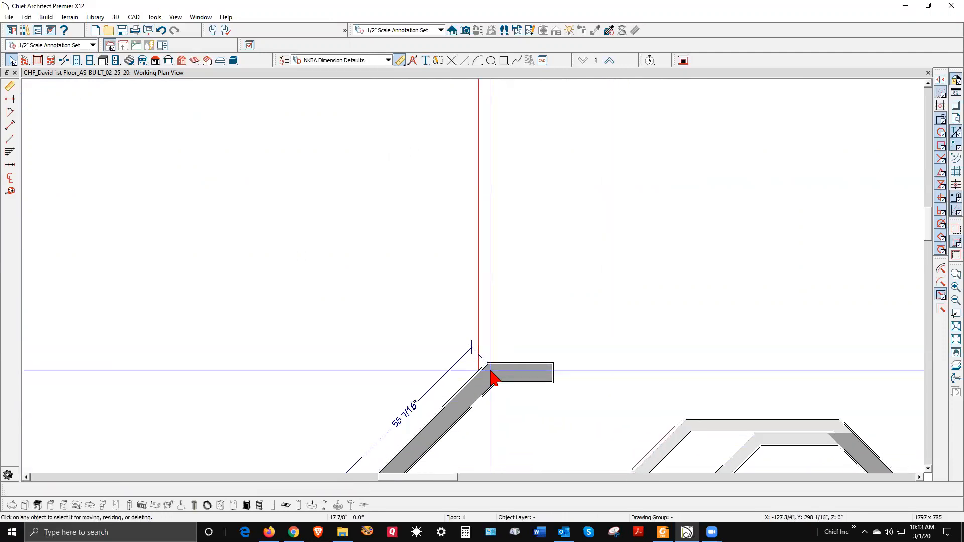
Step: Delete the vertical CAD line between the exterior wall and the angled wall
scroll(495, 378, down, 4)
click(485, 326)
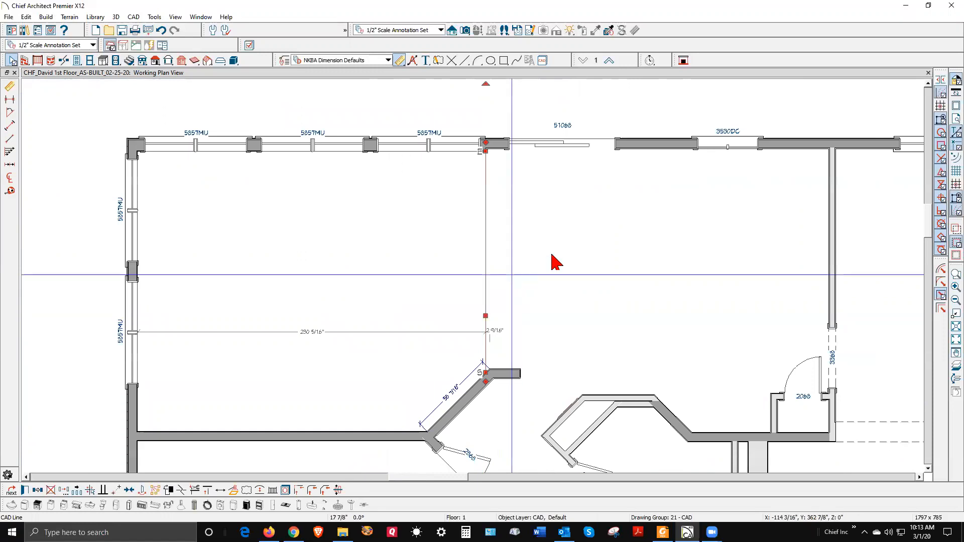
scroll(482, 301, up, 1)
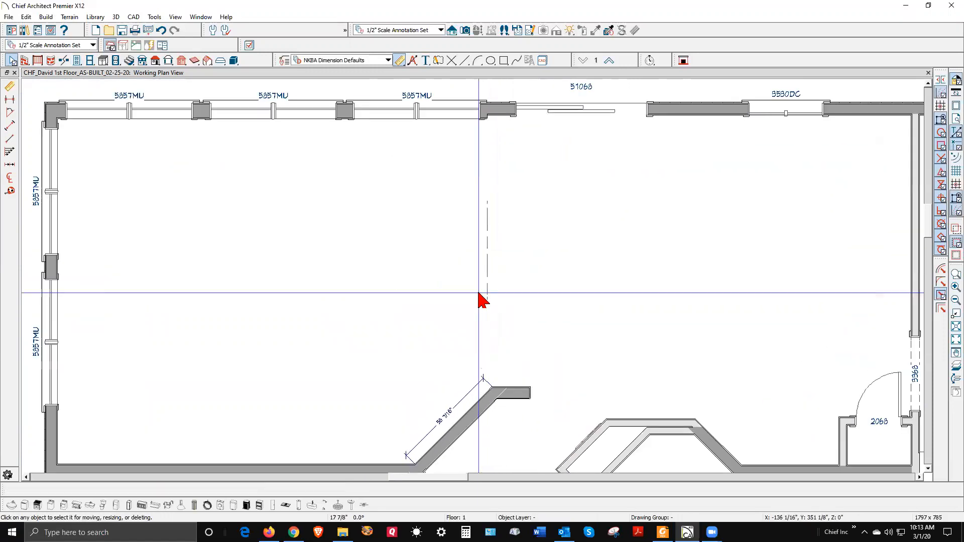
Step: Extend the vertical room divider down toward the angled wall, making it about 92 inches long
click(486, 301)
scroll(491, 275, up, 1)
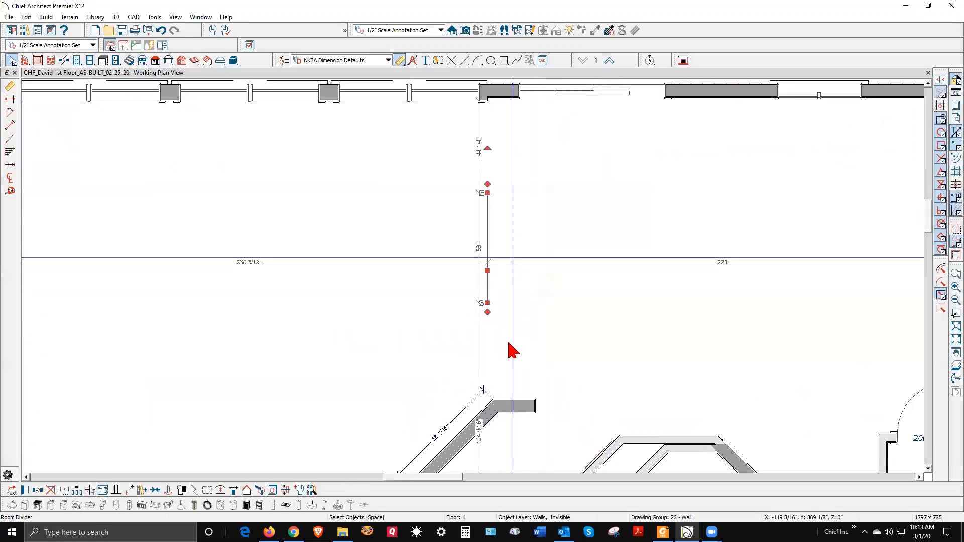
scroll(509, 402, up, 1)
drag(477, 262, 478, 375)
scroll(507, 452, up, 1)
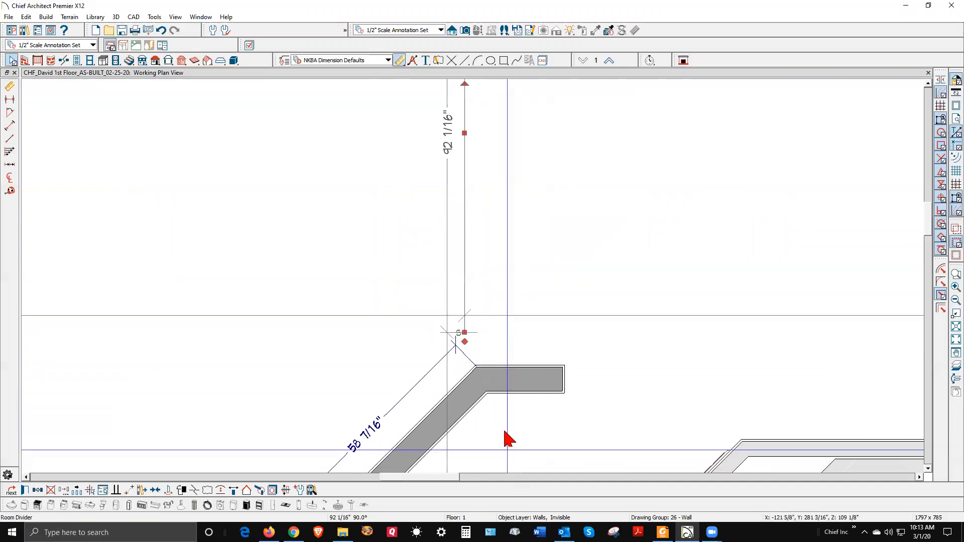
Step: Move the room divider point to point so it aligns with the corner where the angled and short walls meet
scroll(480, 360, up, 2)
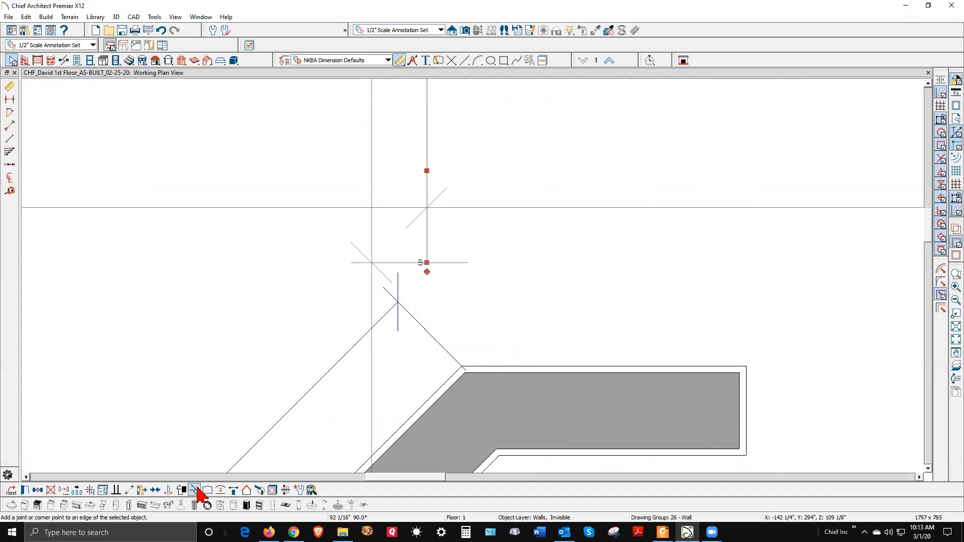
click(133, 491)
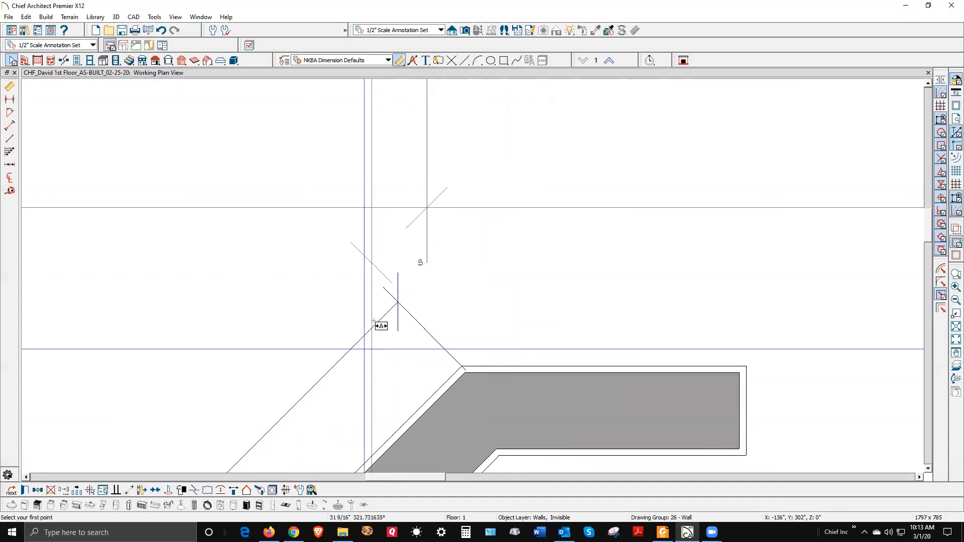
click(426, 208)
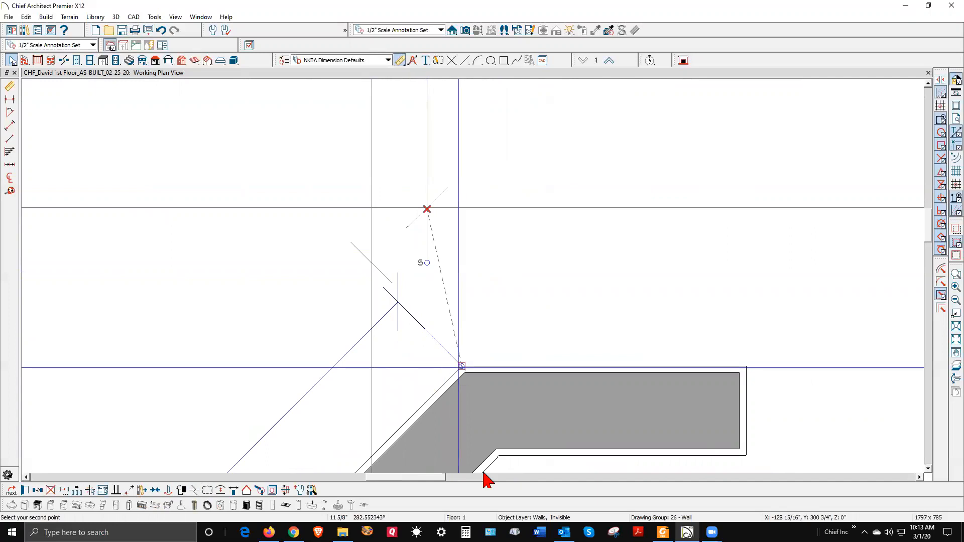
click(462, 366)
click(587, 340)
scroll(588, 358, down, 2)
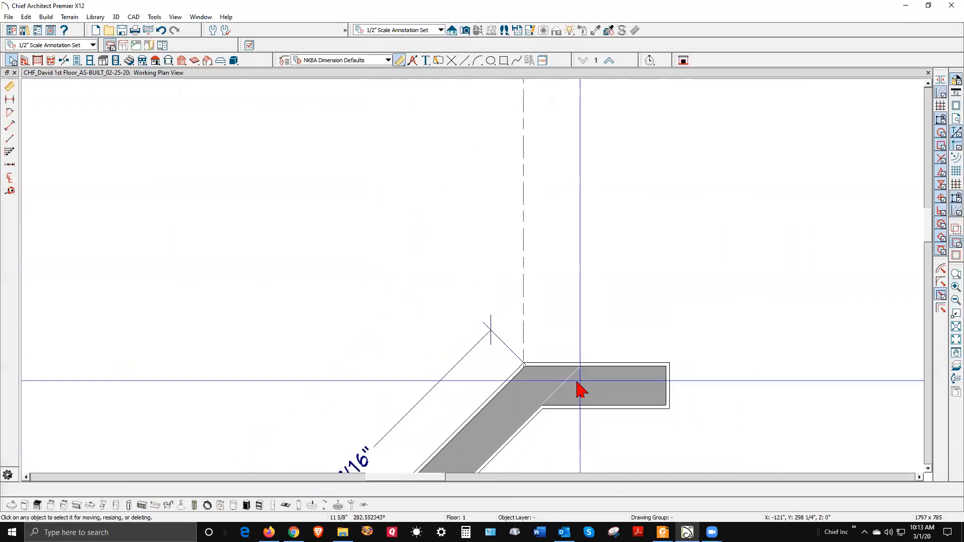
Step: Extend the room divider's upper end to the exterior wall, and select the adjoining room to check its enclosure
scroll(581, 389, down, 5)
scroll(577, 276, up, 2)
scroll(568, 252, up, 1)
scroll(561, 297, down, 2)
click(560, 271)
drag(560, 266, 575, 133)
scroll(473, 241, down, 3)
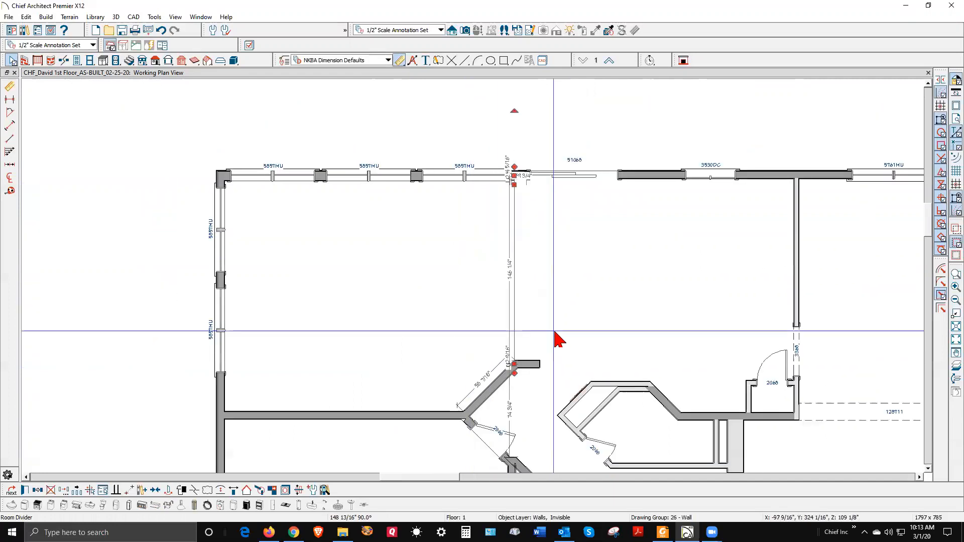
key(Escape)
scroll(550, 372, up, 4)
scroll(436, 305, down, 3)
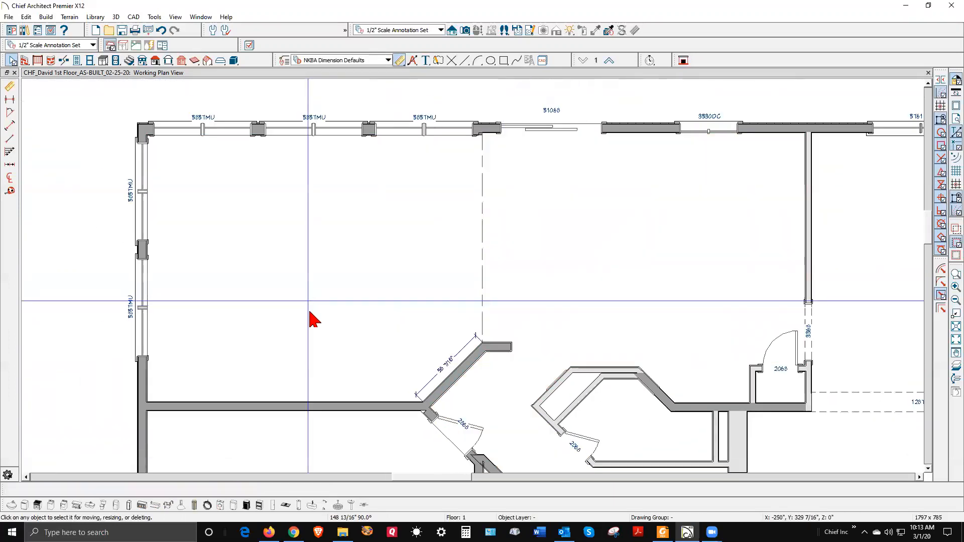
click(421, 406)
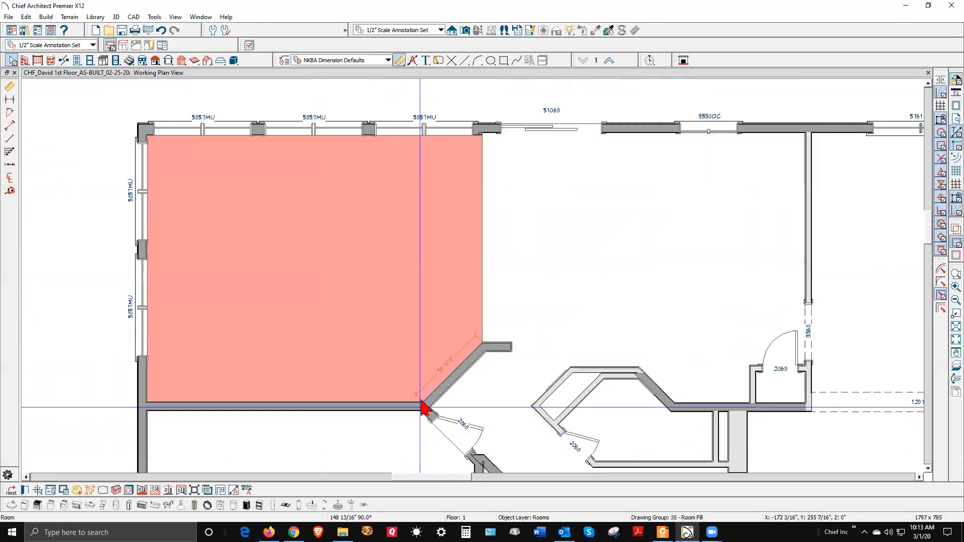
key(Escape)
Step: Try deleting the short wall at the end of the angled wall and check the adjoining room's enclosure
scroll(421, 405, up, 2)
click(542, 322)
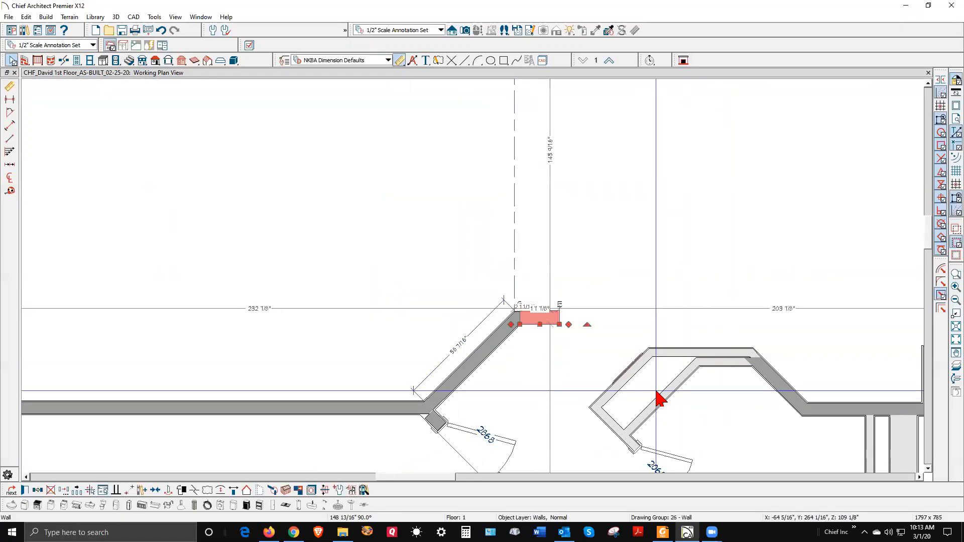
key(Delete)
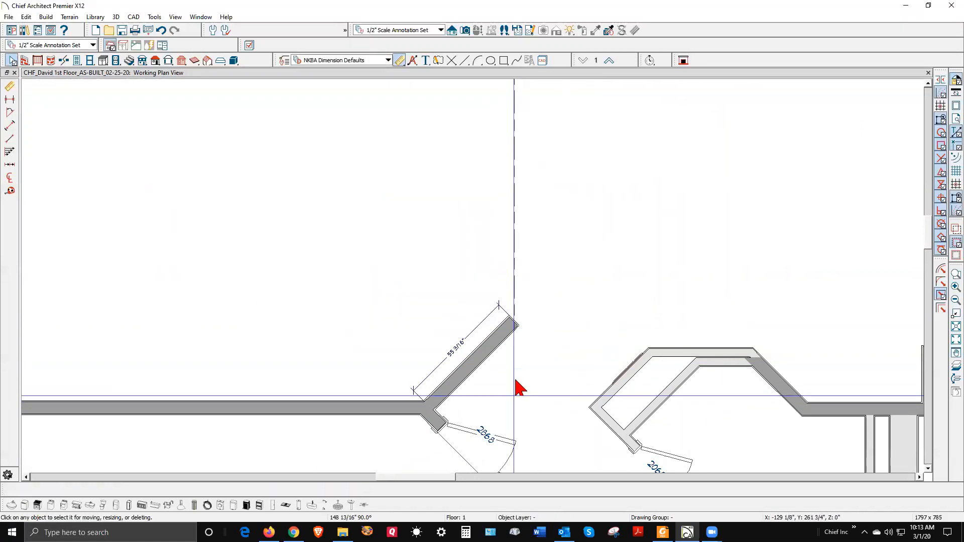
click(424, 263)
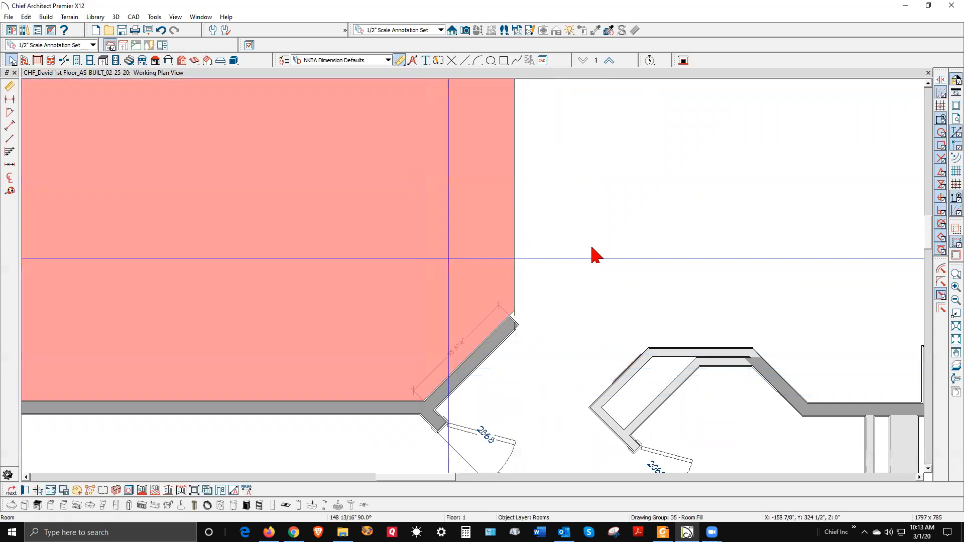
click(594, 255)
click(378, 251)
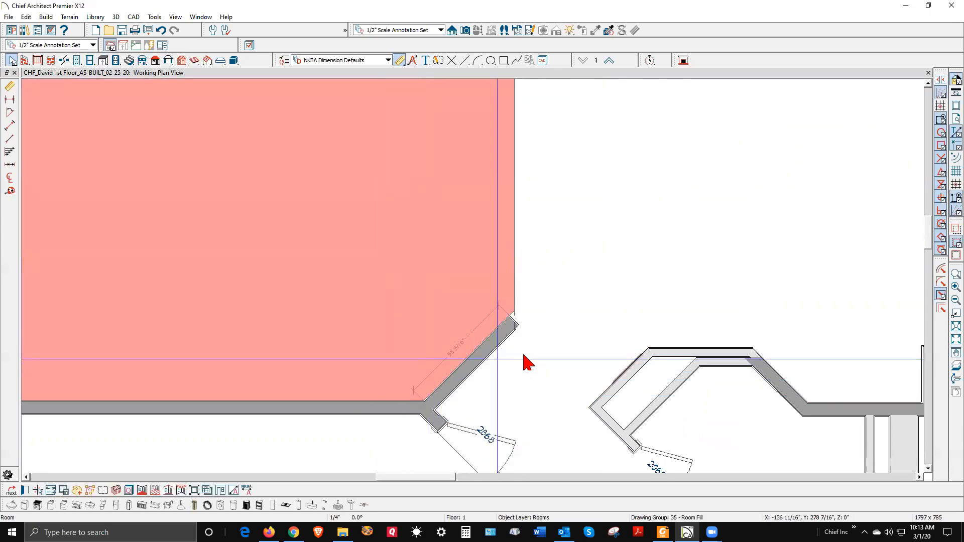
key(Escape)
scroll(526, 341, up, 2)
scroll(523, 329, up, 2)
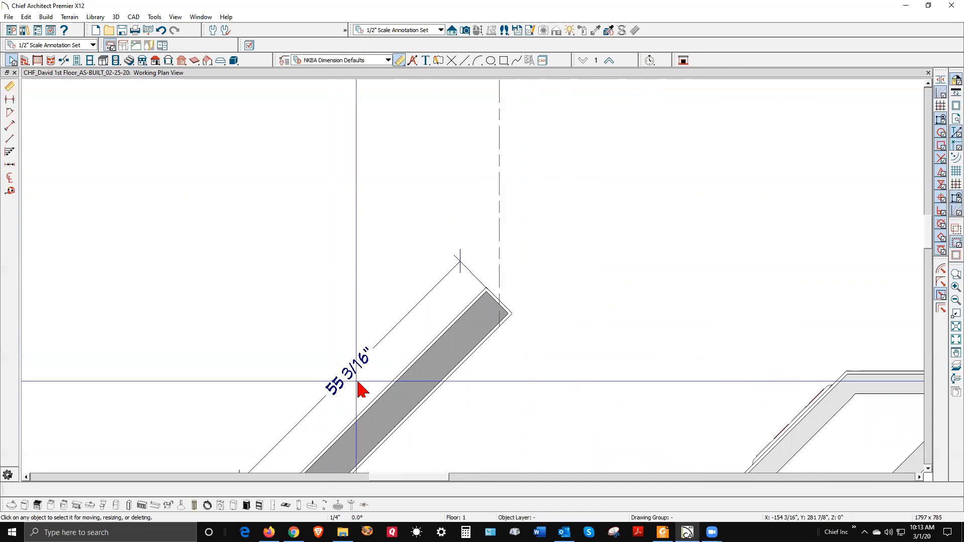
key(ctrl+z)
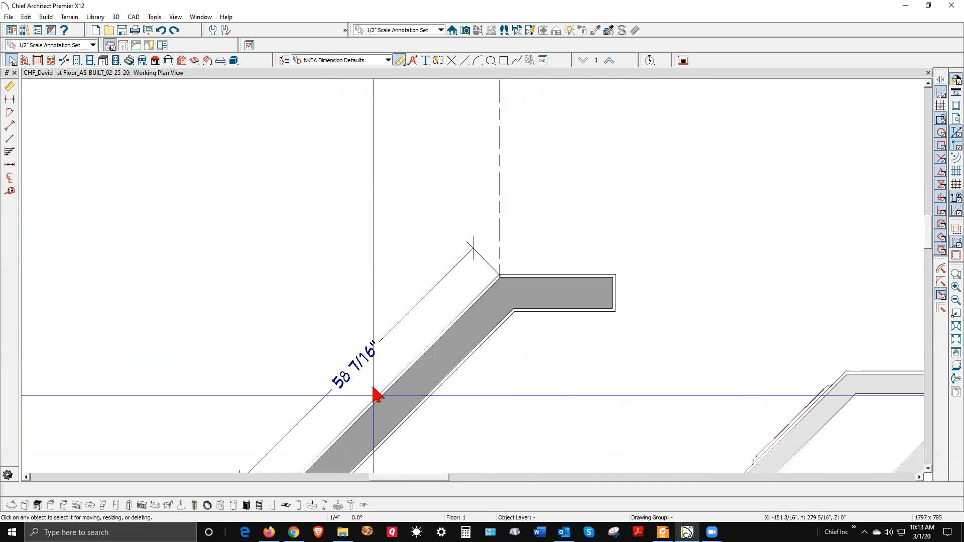
Step: Make the short horizontal wall at the end of the angled wall invisible in its wall specification
click(573, 300)
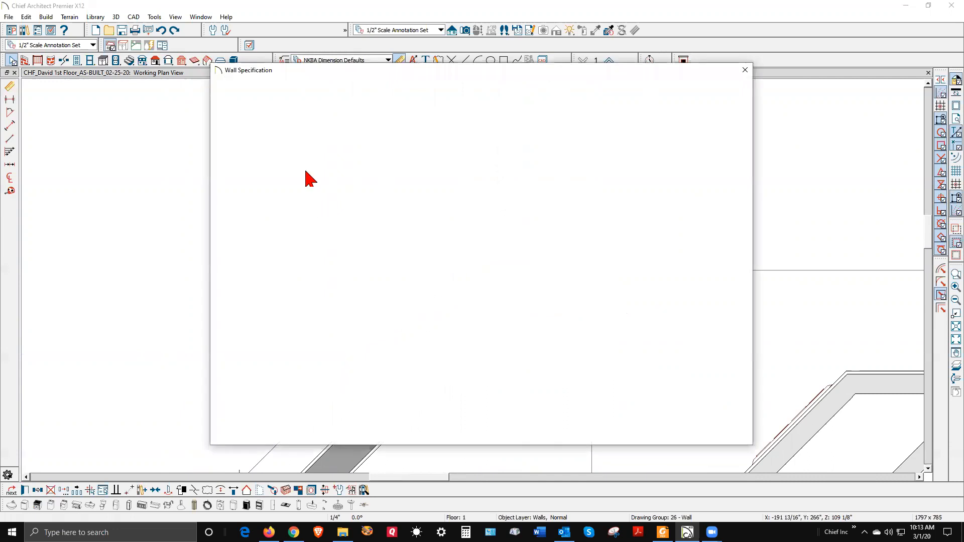
click(343, 205)
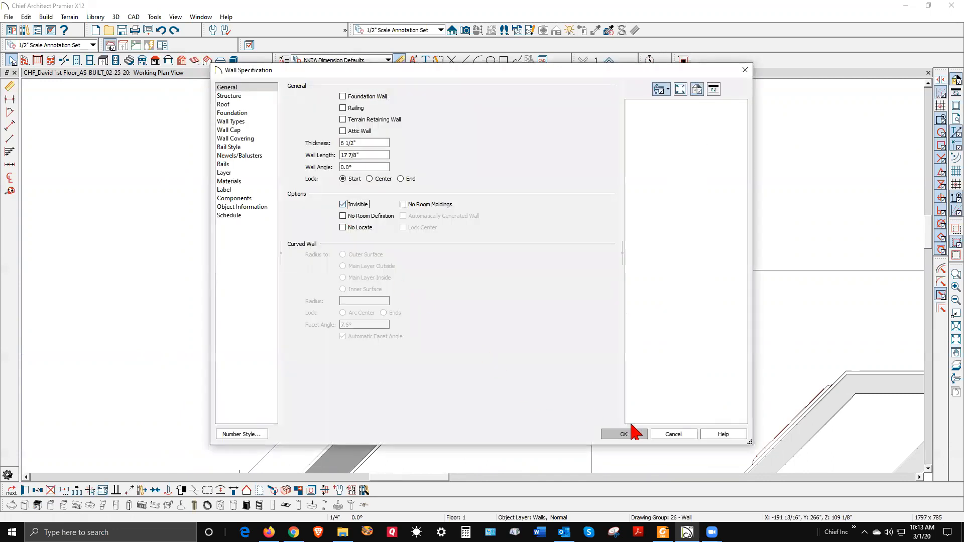
click(636, 434)
click(623, 424)
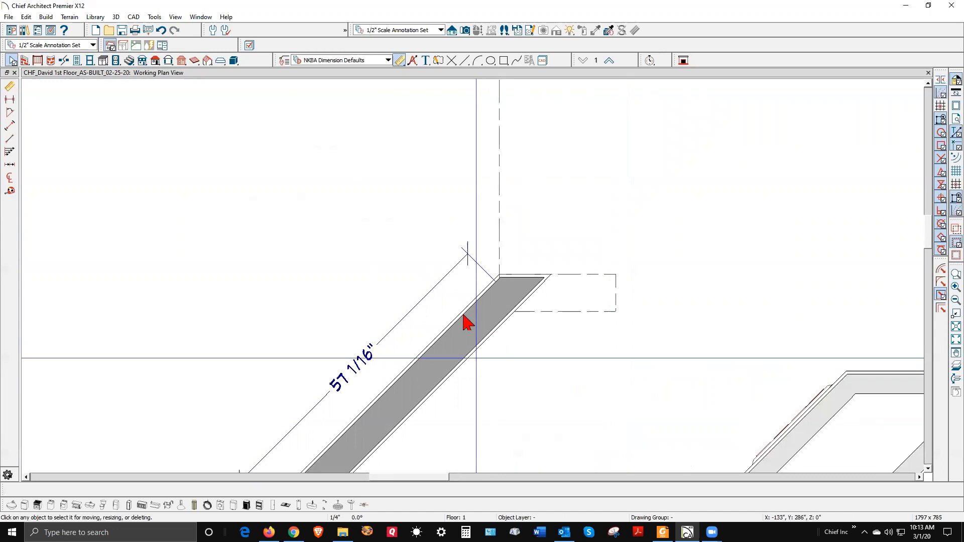
scroll(543, 318, down, 3)
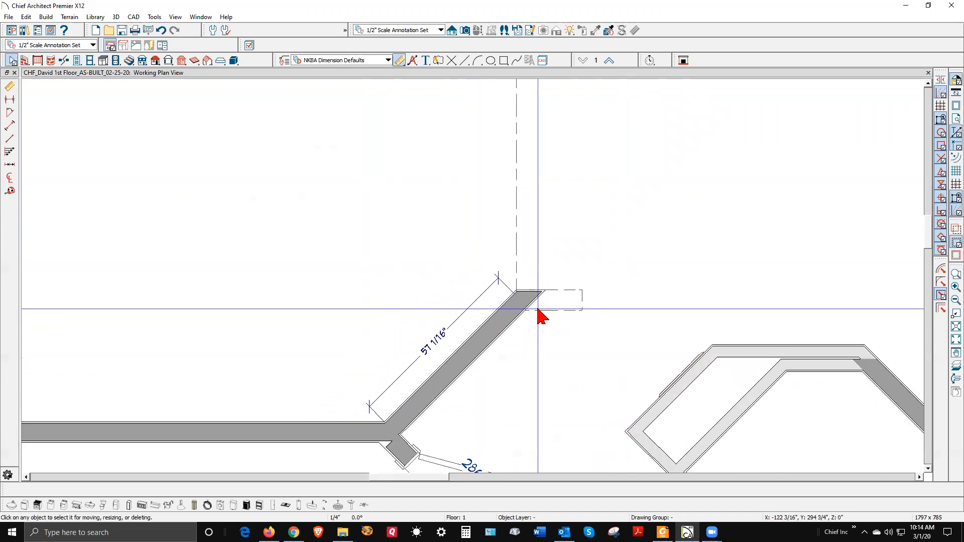
Step: Create a full camera view looking at the end of the angled wall, dismiss the missing-files notice, and return to the plan view
scroll(477, 387, down, 1)
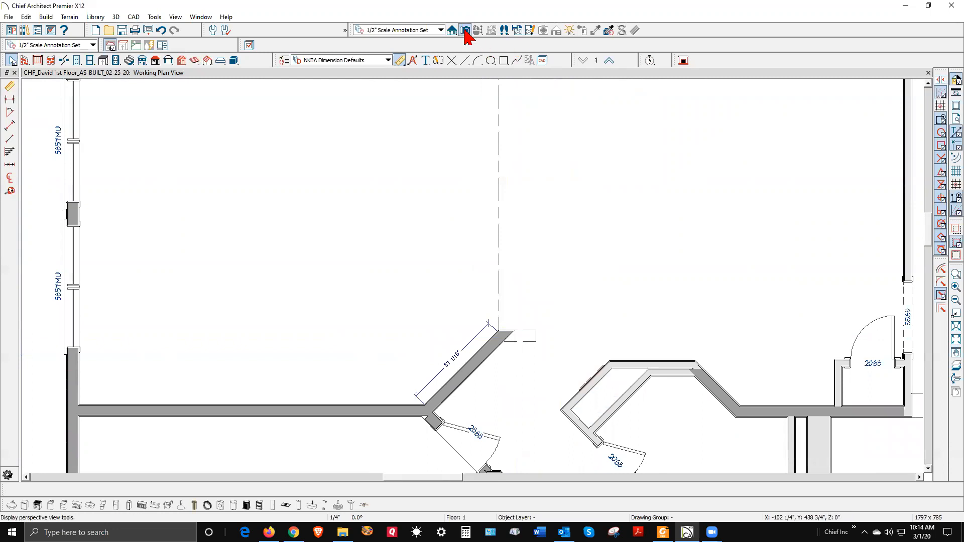
drag(650, 135, 517, 331)
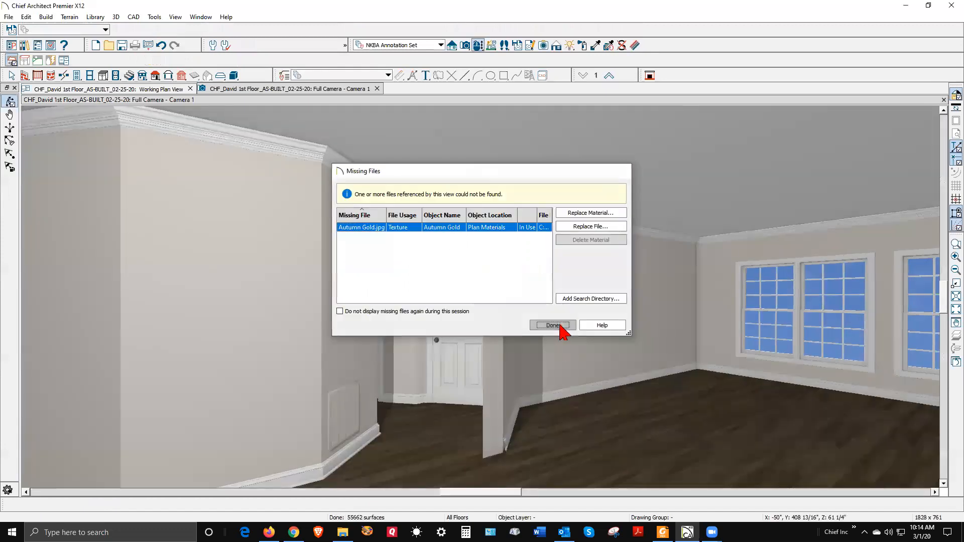
click(552, 325)
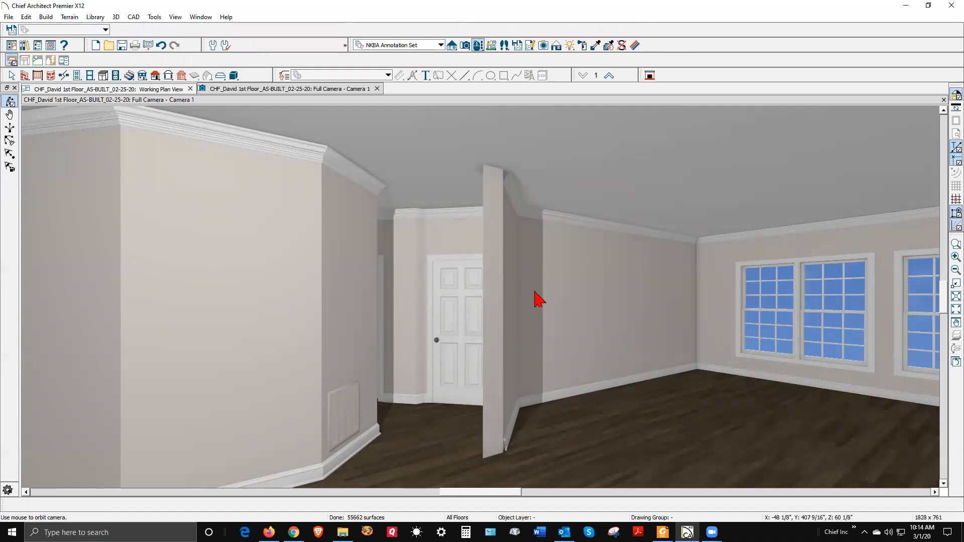
key(ctrl+Tab)
Step: Rotate the short invisible wall perpendicular to the angled wall and move it against that wall's end
scroll(510, 370, up, 3)
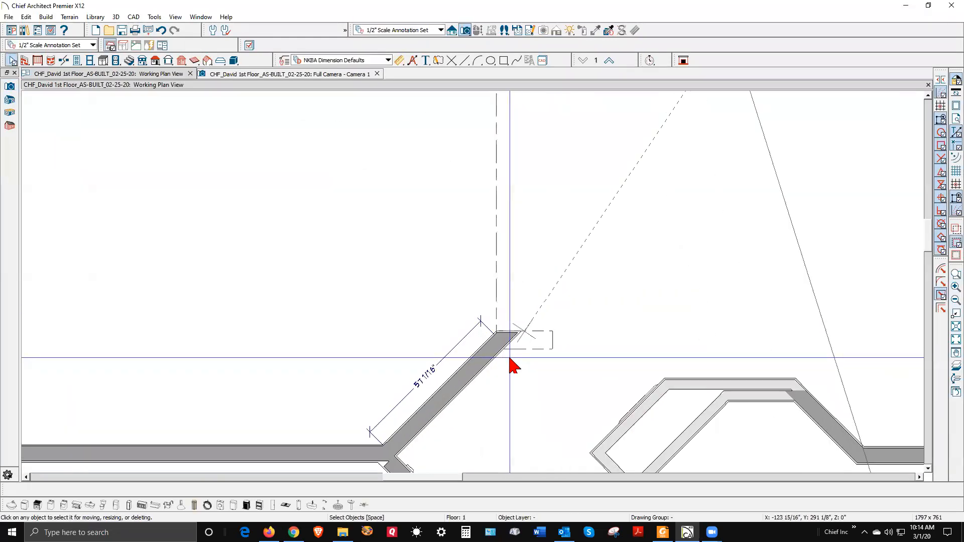
click(550, 340)
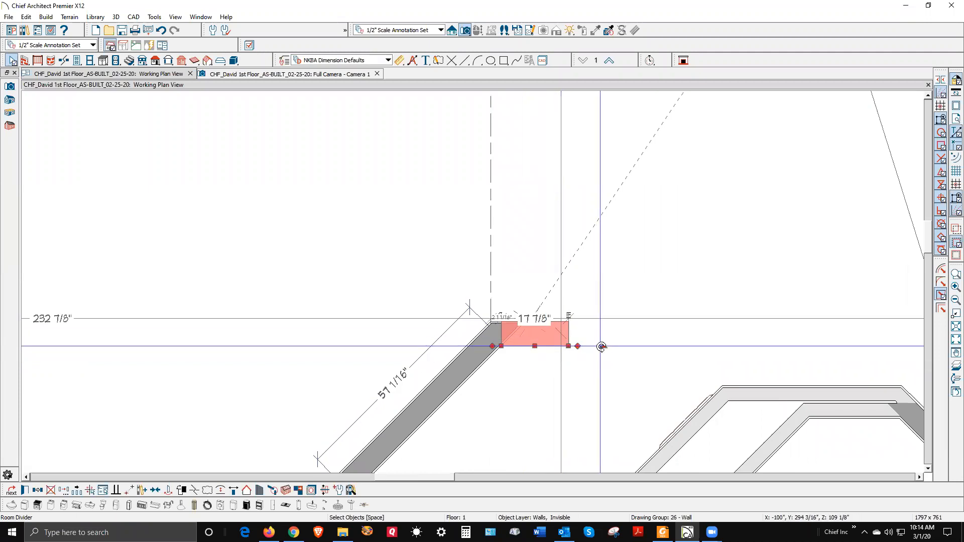
drag(599, 345, 576, 382)
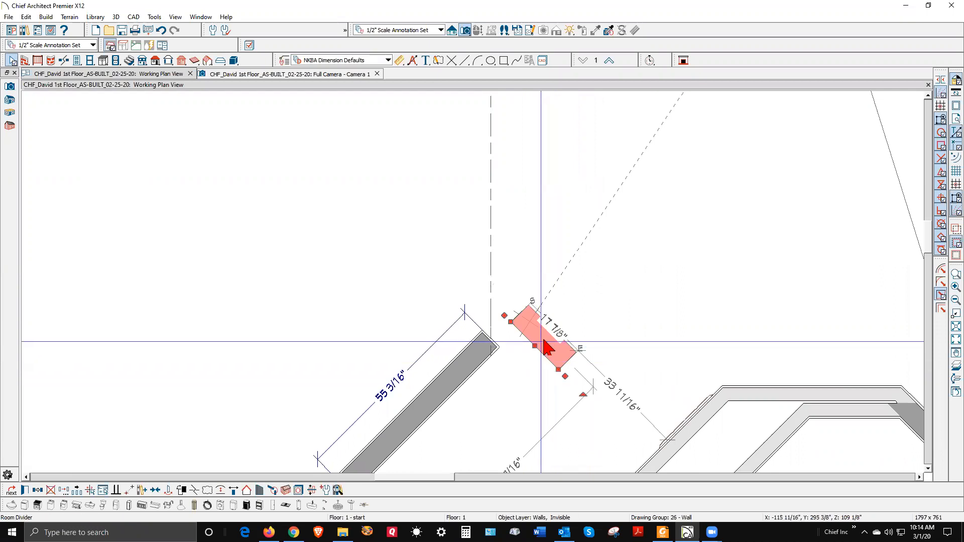
drag(535, 346, 481, 347)
scroll(481, 346, up, 5)
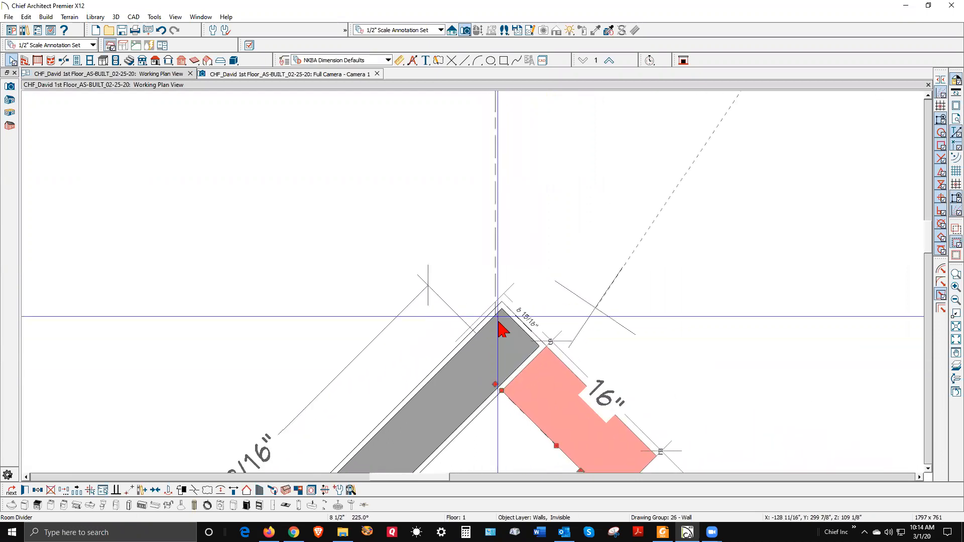
drag(498, 299, 574, 424)
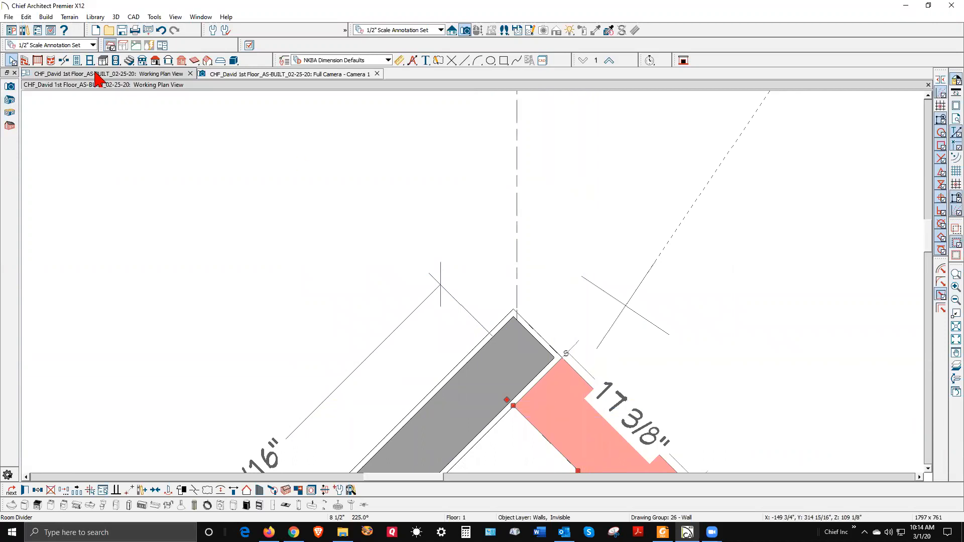
Step: Turn off Use Snap Grid/Units in the general plan defaults and nudge the short invisible wall so the angled wall's corner meets the room divider
double_click(11, 61)
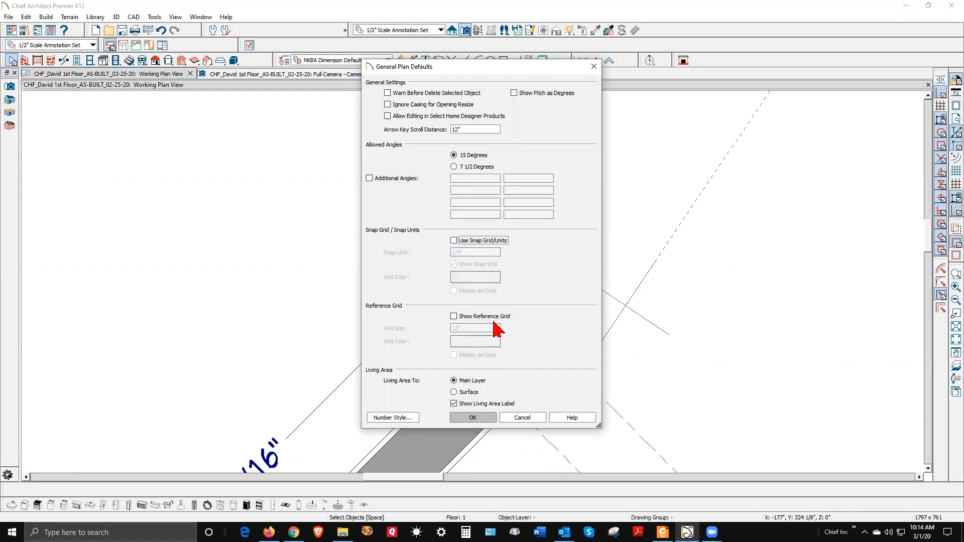
click(473, 418)
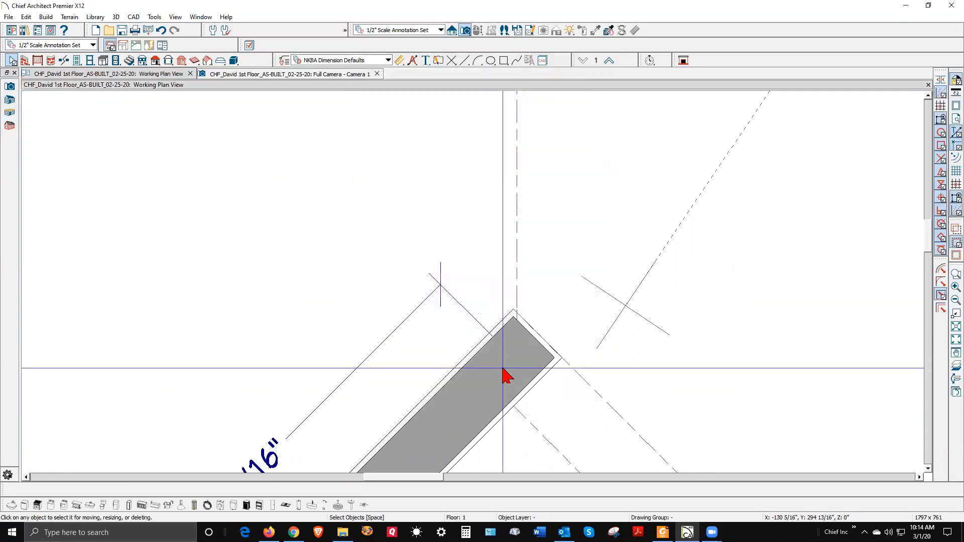
click(505, 373)
drag(583, 267, 543, 306)
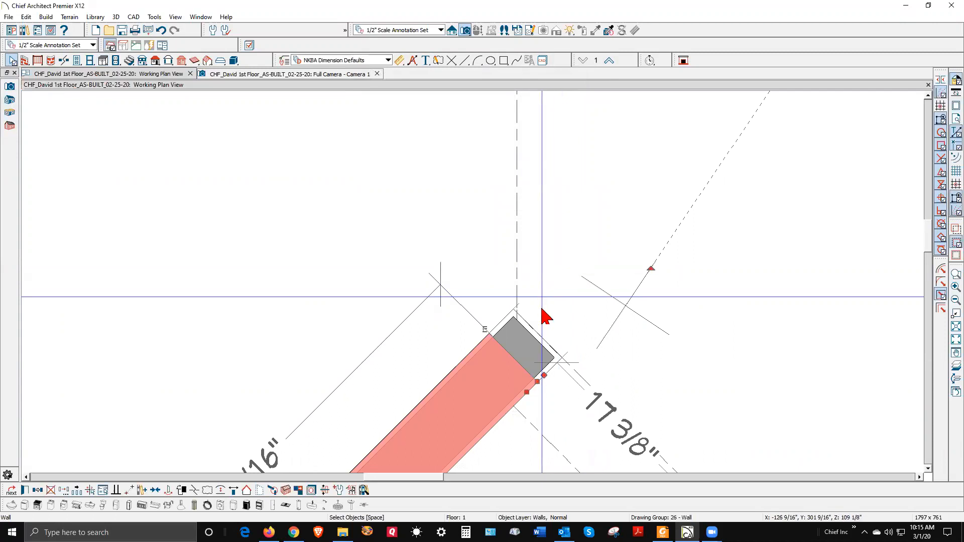
key(Escape)
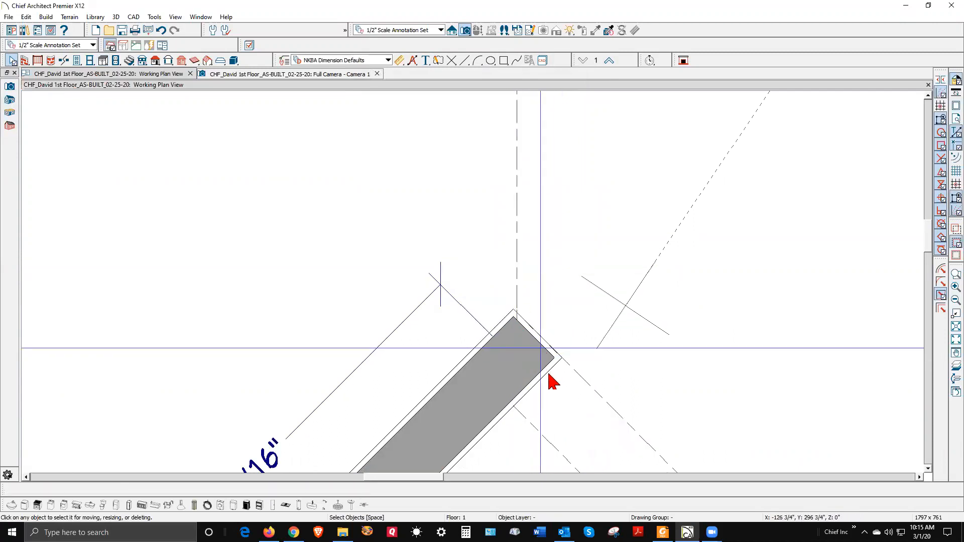
click(565, 394)
drag(567, 392, 563, 379)
click(606, 282)
Step: Extend the angled wall's dimension to the outer corner at the wall's end
scroll(605, 281, down, 7)
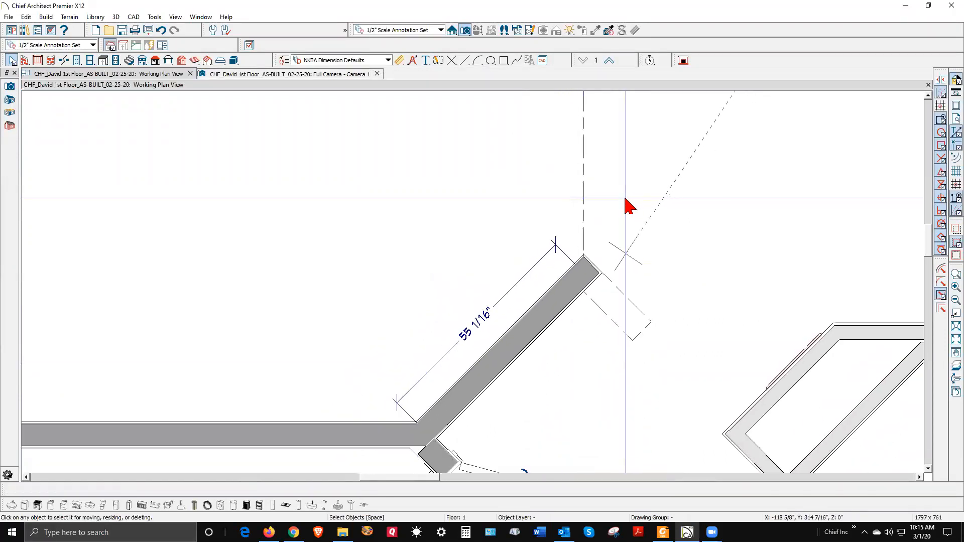
scroll(610, 256, up, 2)
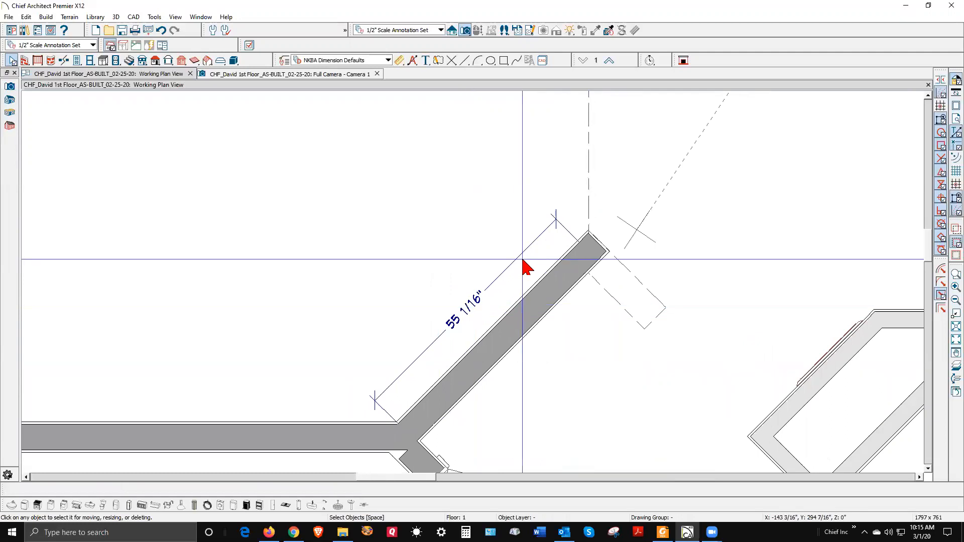
click(571, 243)
drag(577, 241, 588, 225)
key(Escape)
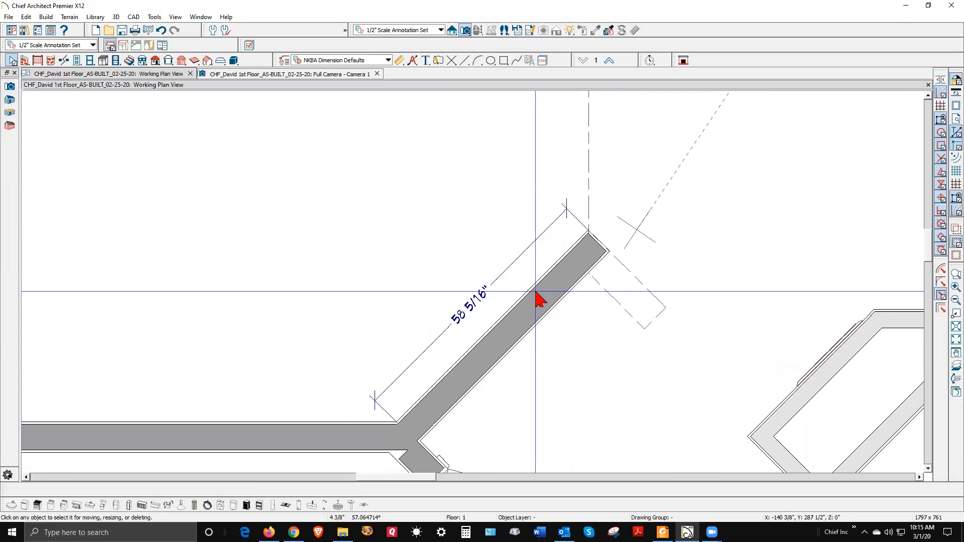
Step: Shorten the invisible wall that caps the end of the angled wall
scroll(586, 237, down, 3)
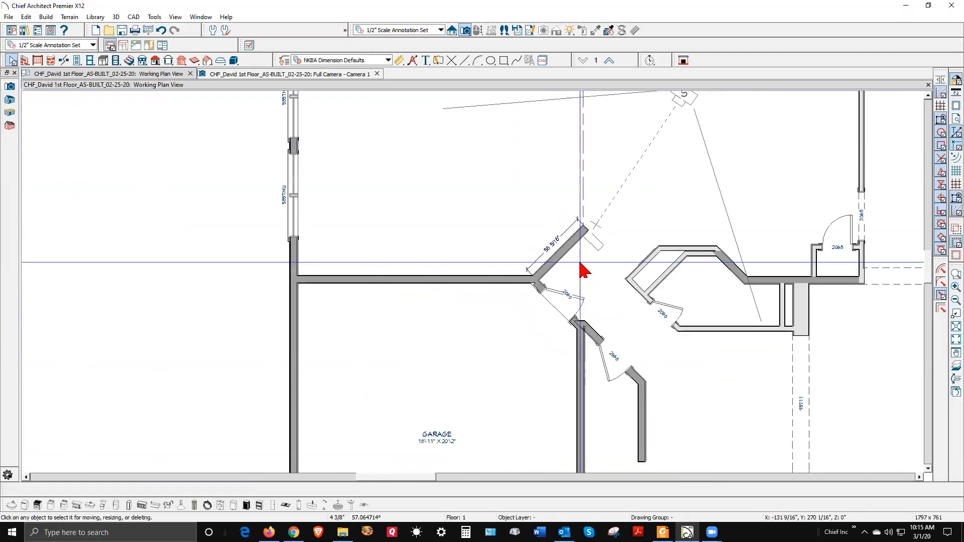
scroll(585, 272, down, 3)
scroll(586, 258, up, 5)
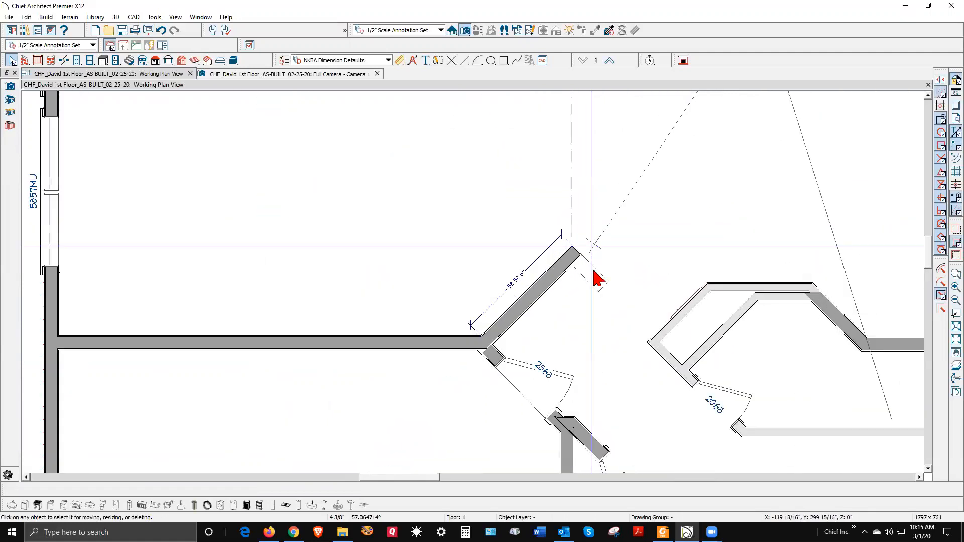
scroll(595, 275, up, 4)
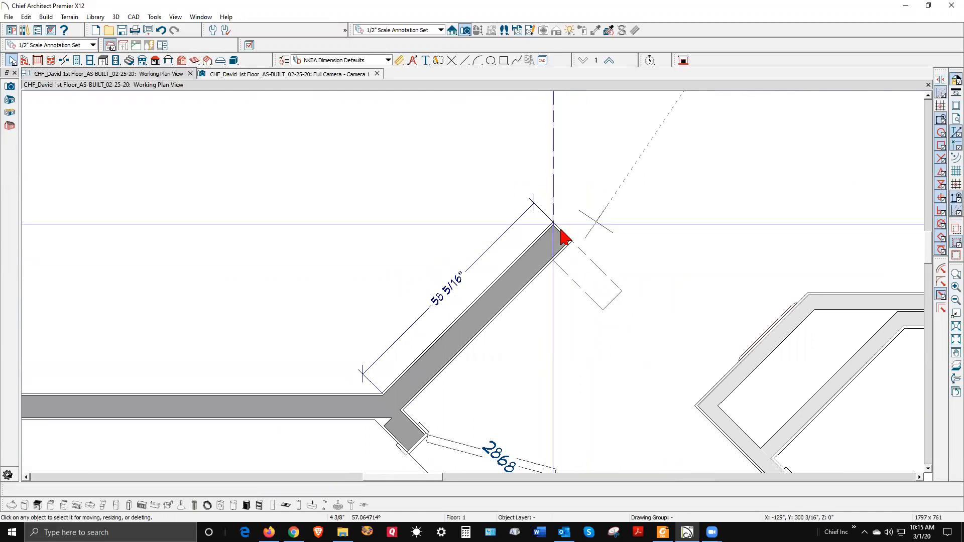
mouse_move(569, 243)
mouse_down()
mouse_move(592, 300)
mouse_move(612, 311)
mouse_move(576, 284)
mouse_up()
click(594, 287)
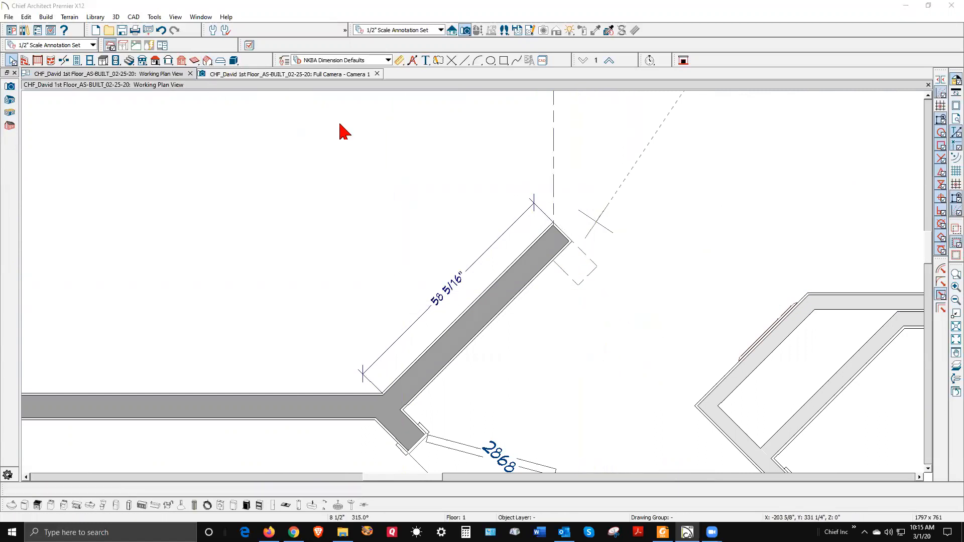
Step: Turn off the display of the "Walls, Invisible" layer in the Working Layer Set
key(l)
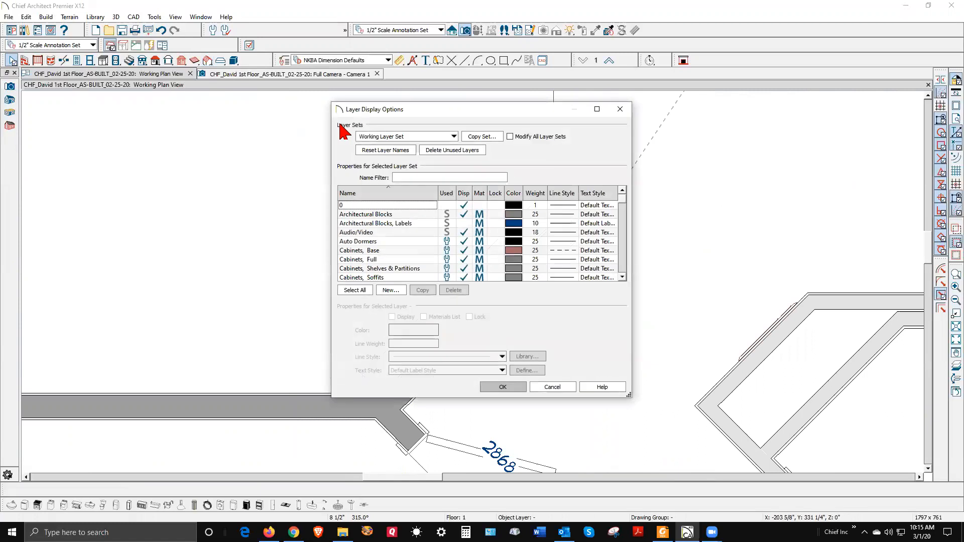
key(w)
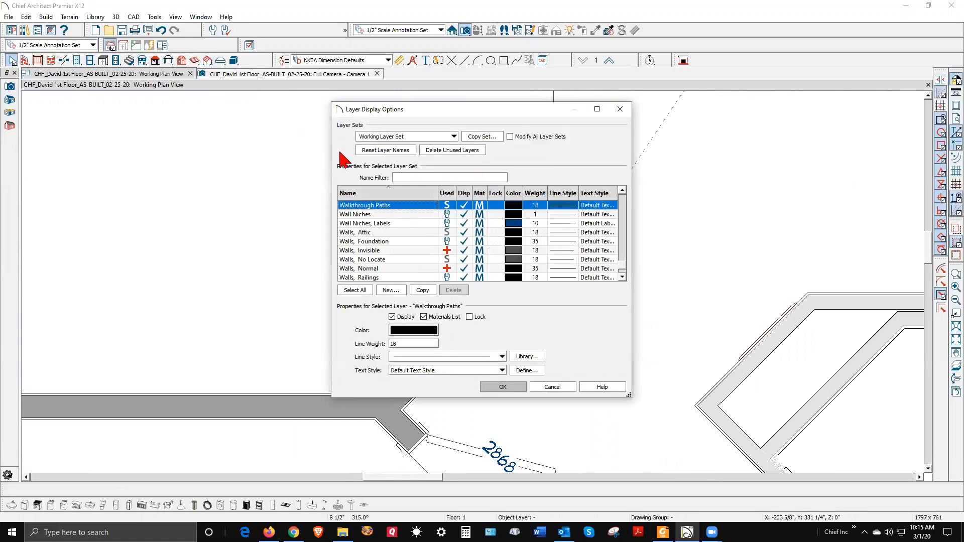
click(464, 250)
click(502, 387)
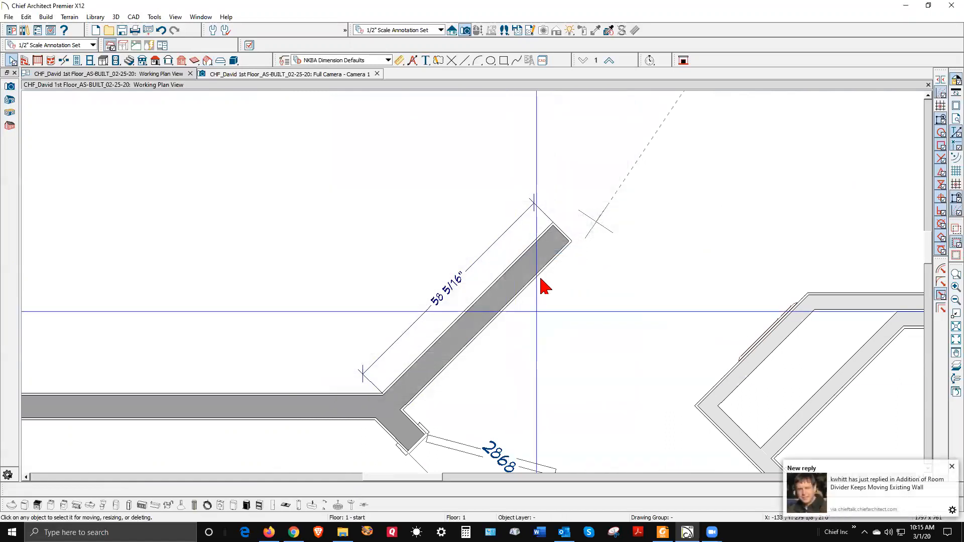
Step: Select the room beside the angled wall to check its enclosure with the divider hidden, and clear the selection
scroll(543, 281, down, 5)
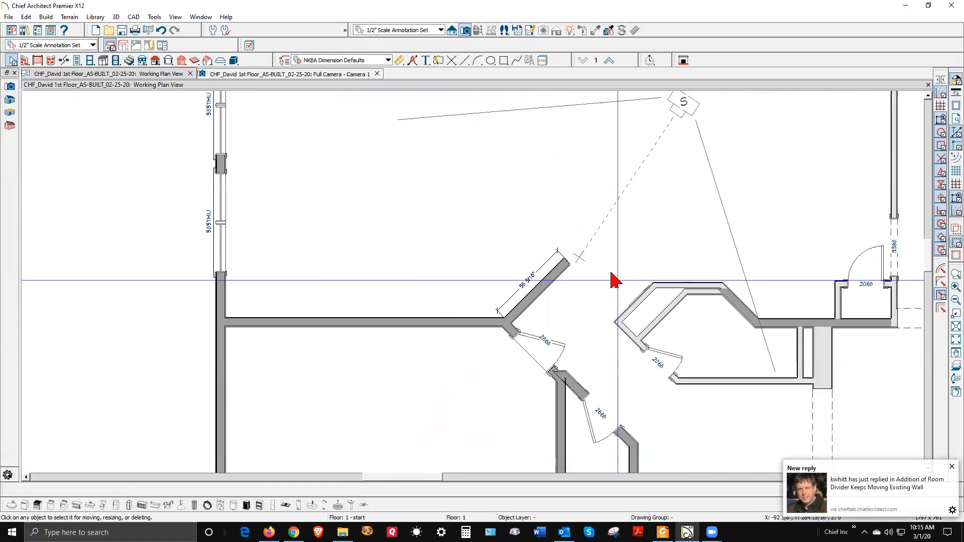
scroll(597, 246, up, 1)
click(558, 224)
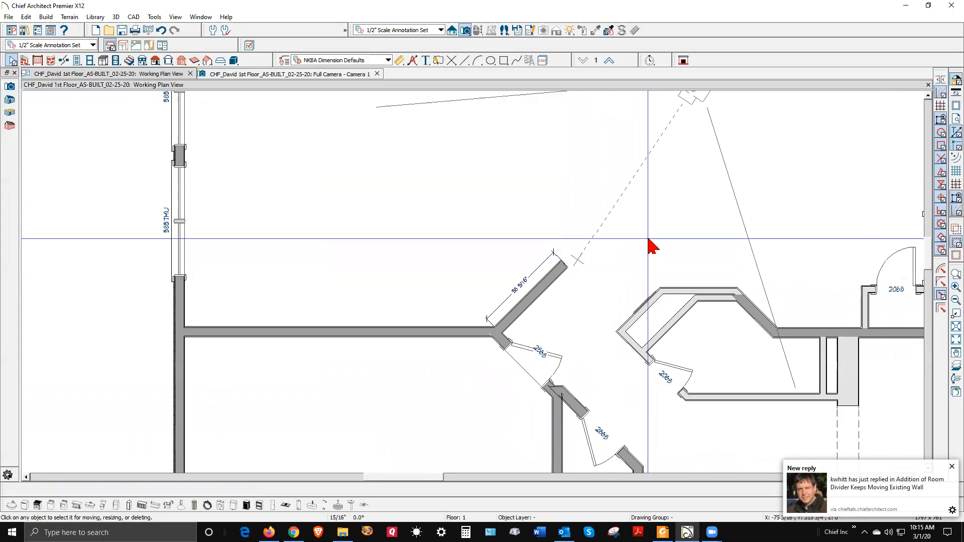
scroll(561, 269, up, 1)
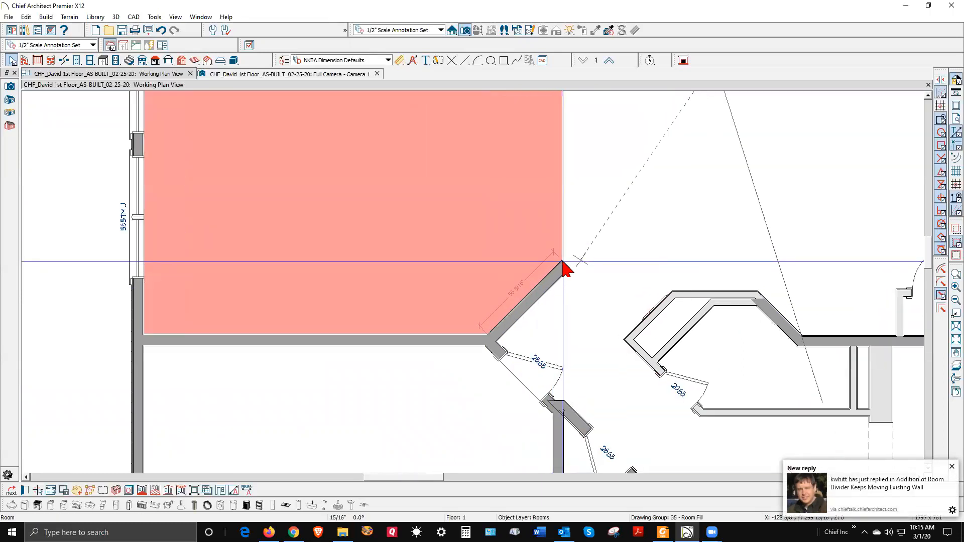
key(Escape)
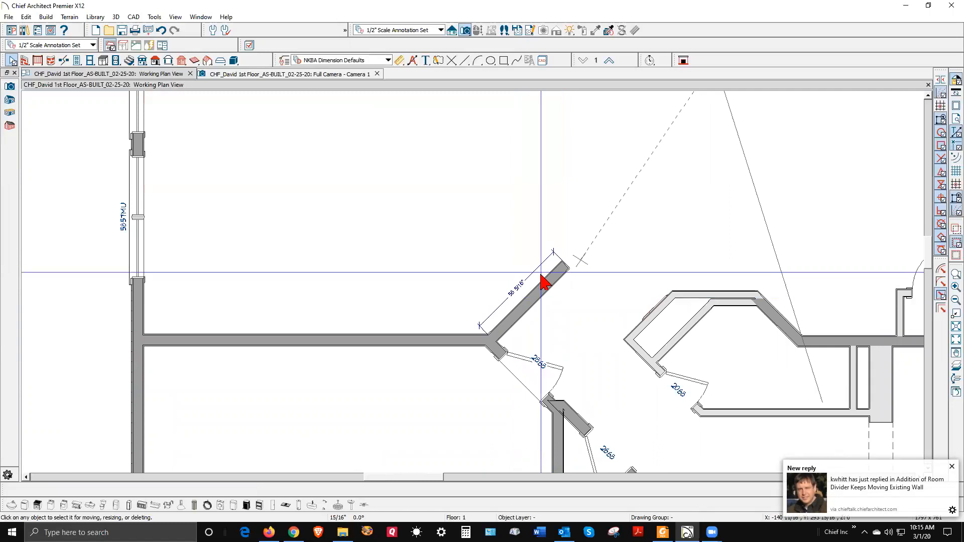